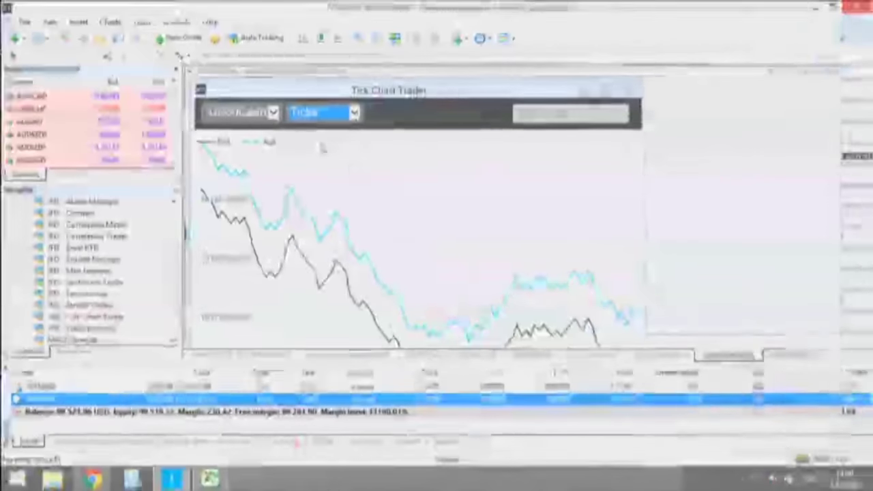
Open the symbol list in the Tick Chart Trader window
click(273, 113)
Set the Tick Chart Trader's charted symbol to .US30Cash
click(238, 365)
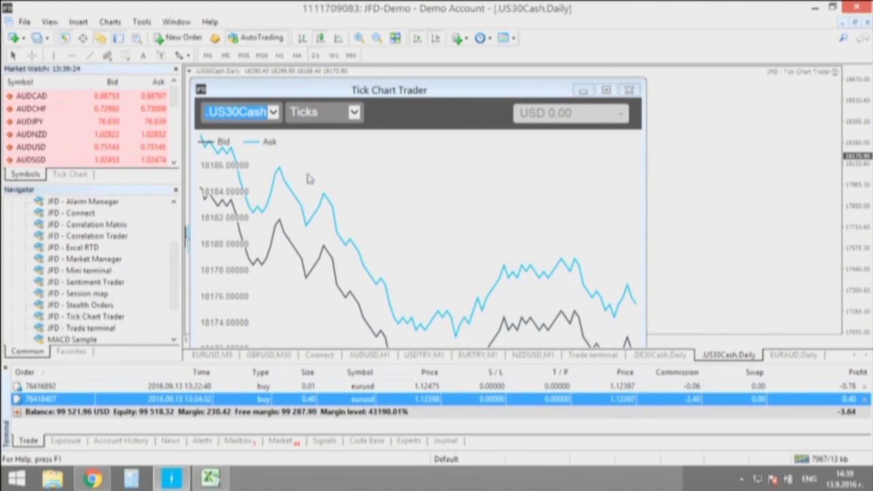
click(352, 114)
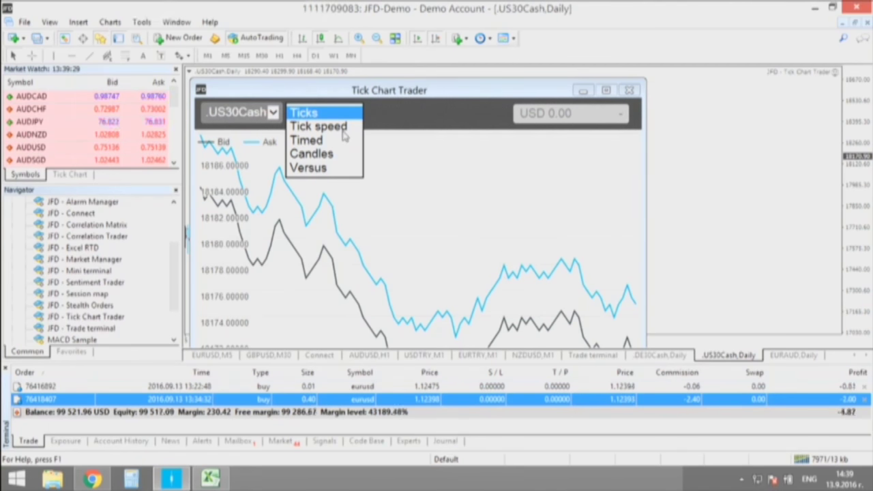
Switch the .US30Cash chart to Tick speed mode
click(344, 128)
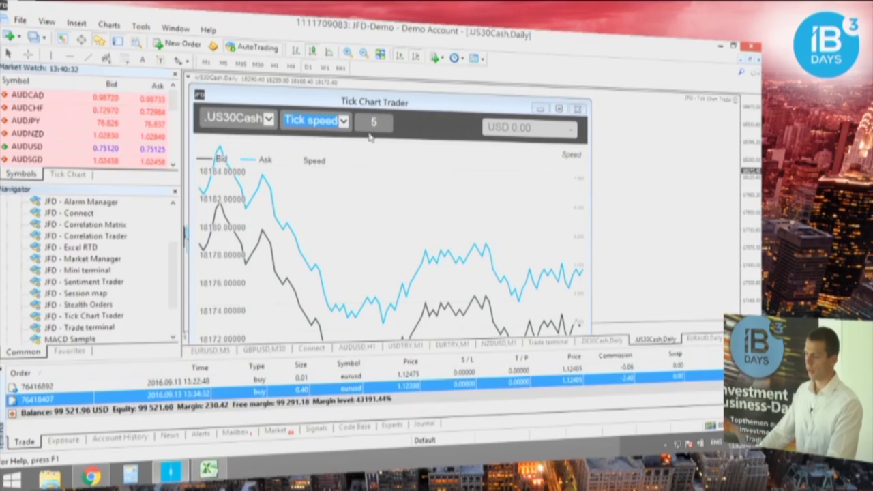
Change the .US30Cash chart type from Tick speed to Timed
click(344, 121)
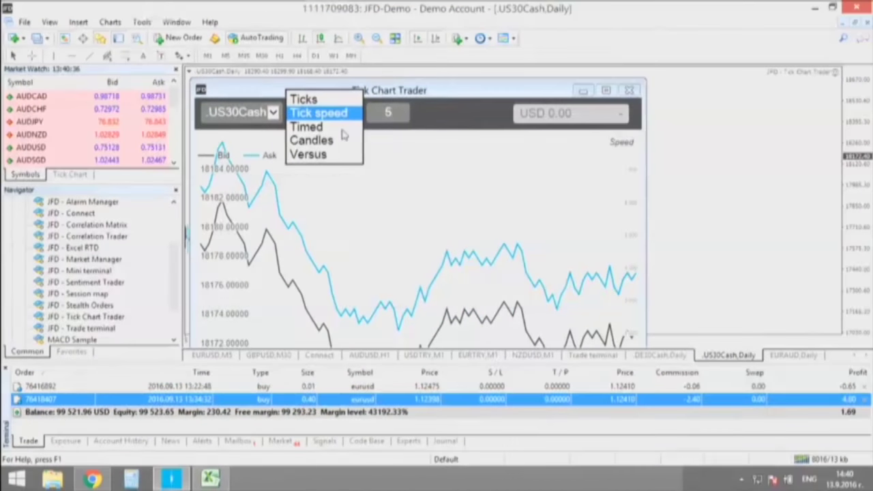
click(338, 128)
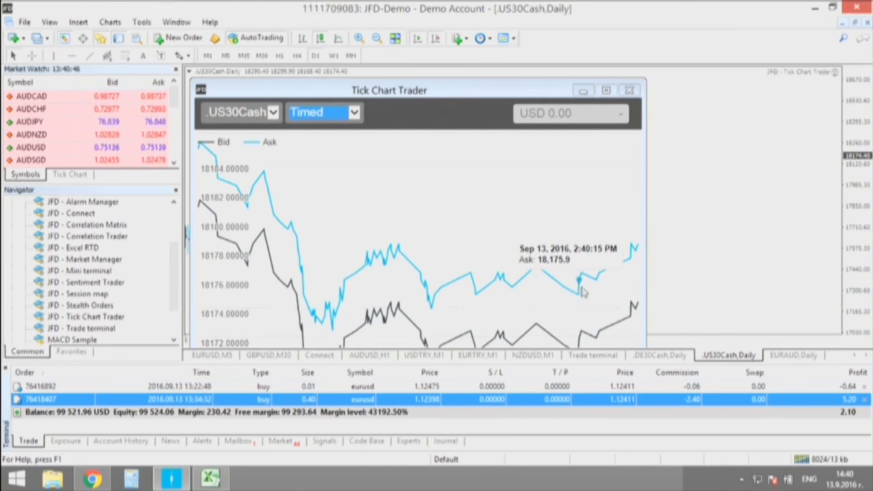
click(352, 117)
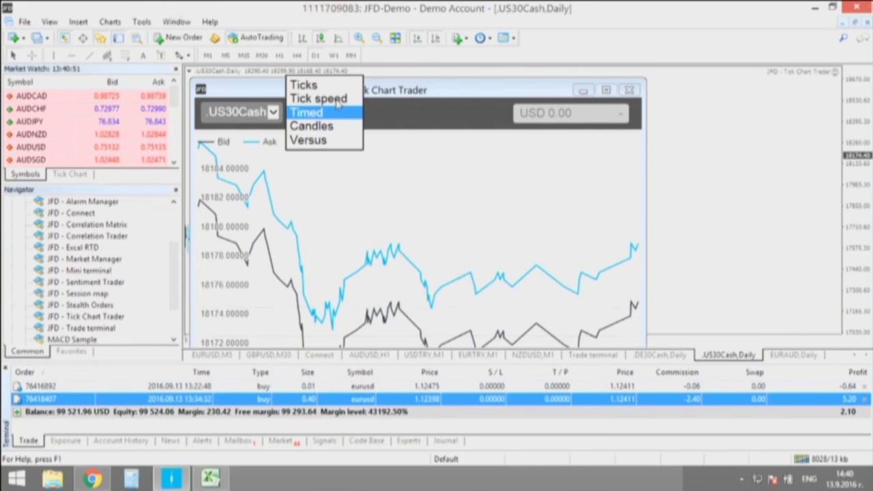
click(440, 232)
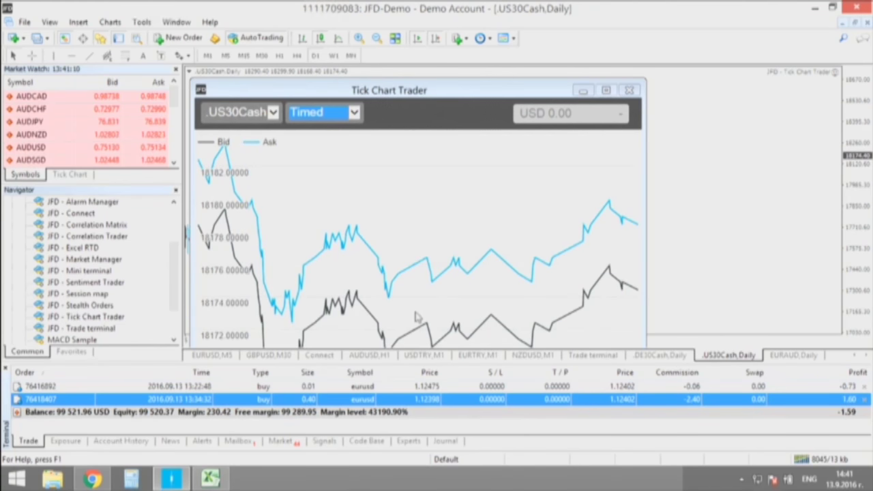
Switch the .US30Cash chart to Candles, drawing 5-tick candlesticks
click(355, 117)
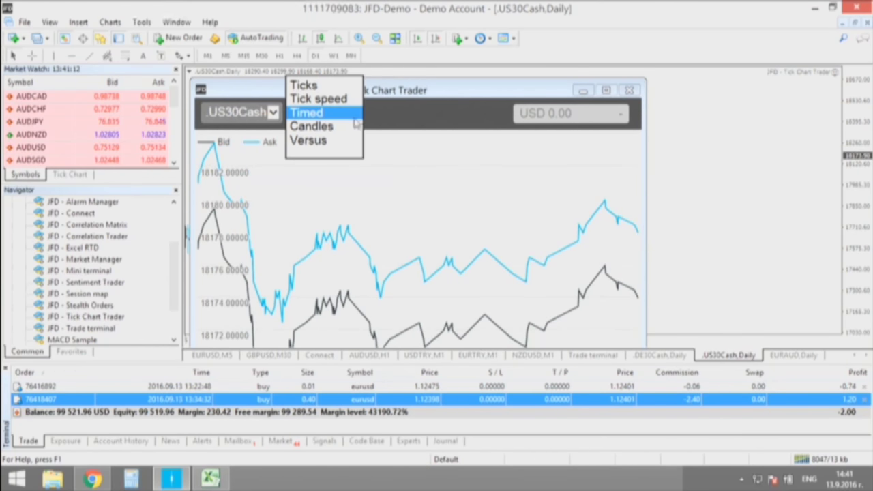
click(329, 128)
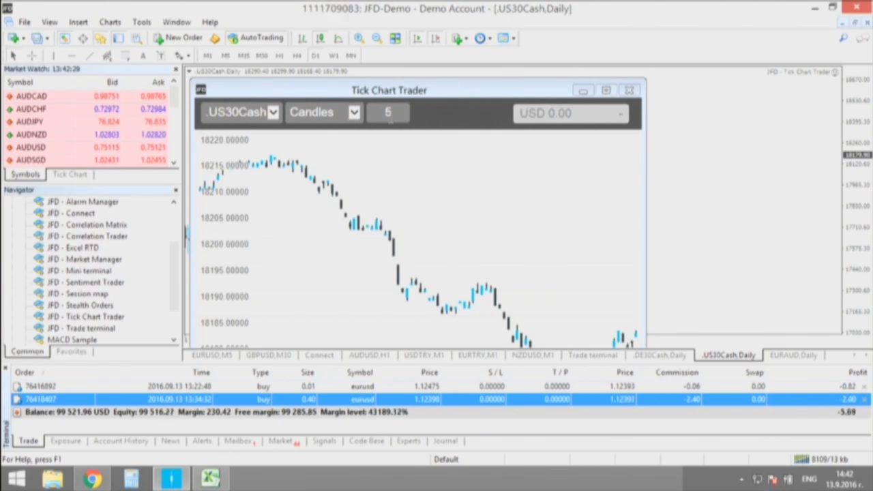
Replace the ticks-per-candle value of 5 with 50
key(BackSpace)
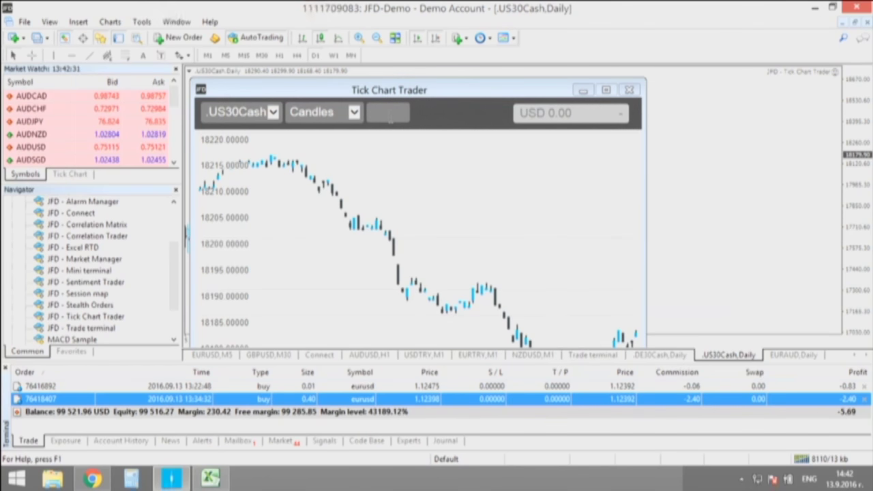
text(5)
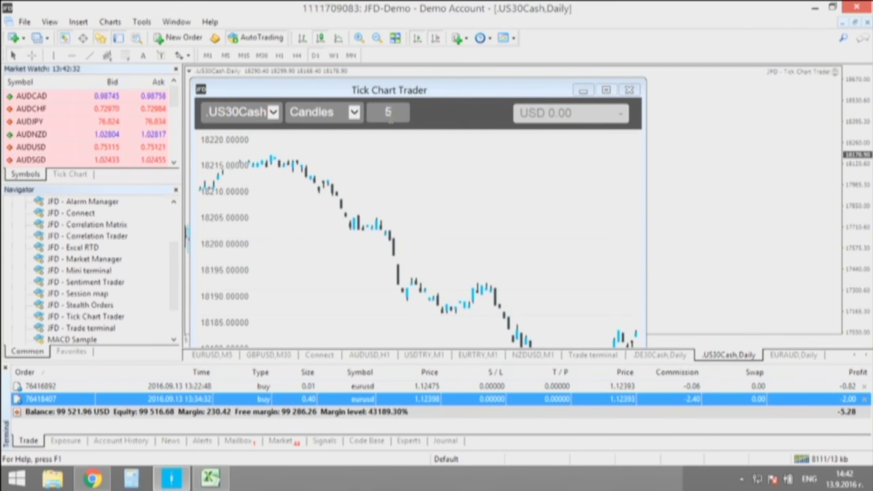
text(0)
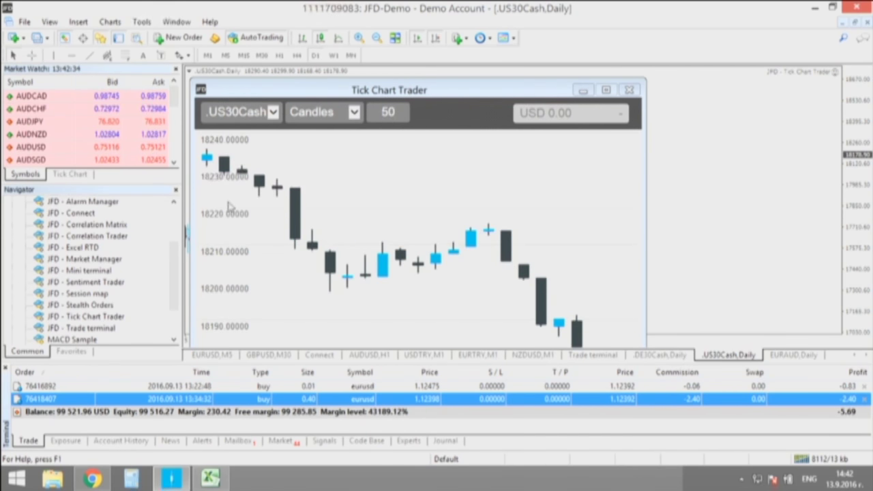